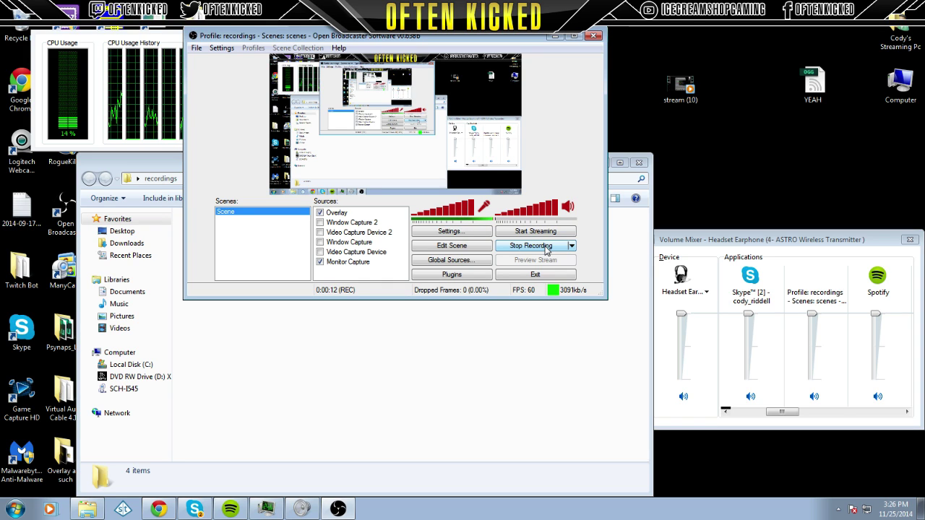
Open the encoding settings and examine the video encoding options, including the maximum bitrate and the custom buffer size.
{"action": "left_click_drag", "start_coordinate": [481, 38], "coordinate": [584, 57]}
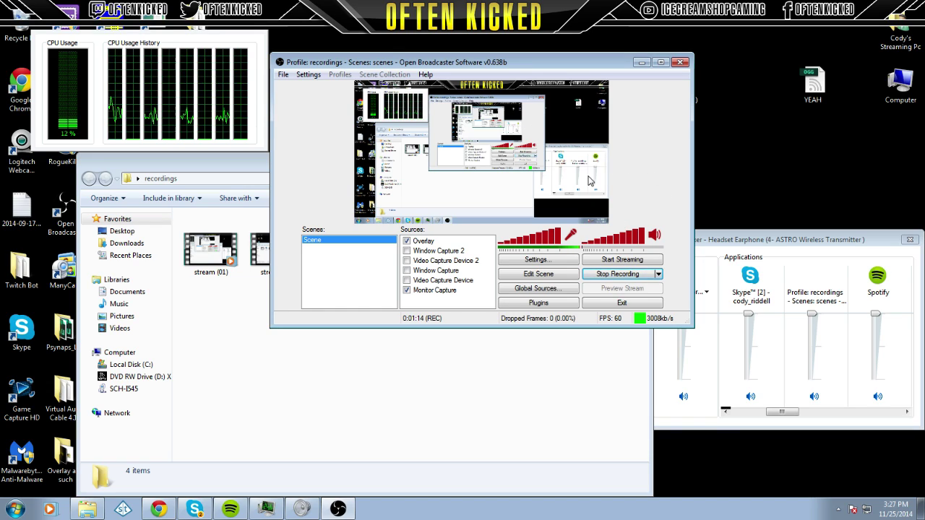
{"action": "left_click", "coordinate": [570, 264]}
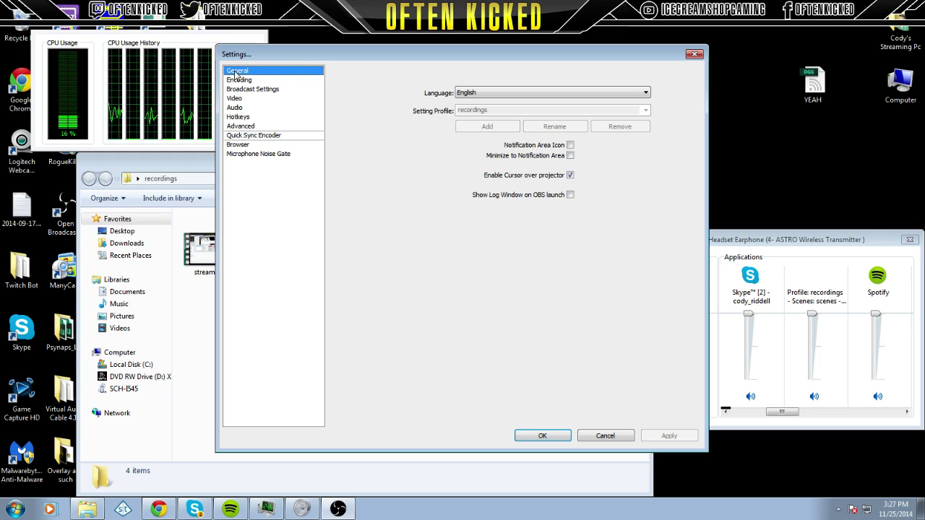
{"action": "left_click", "coordinate": [239, 79]}
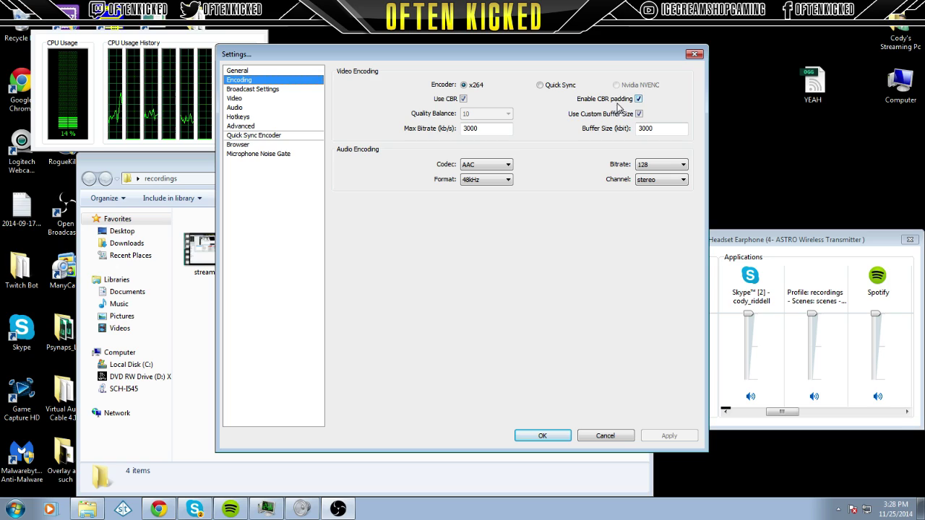
{"action": "left_click_drag", "start_coordinate": [678, 128], "coordinate": [615, 133]}
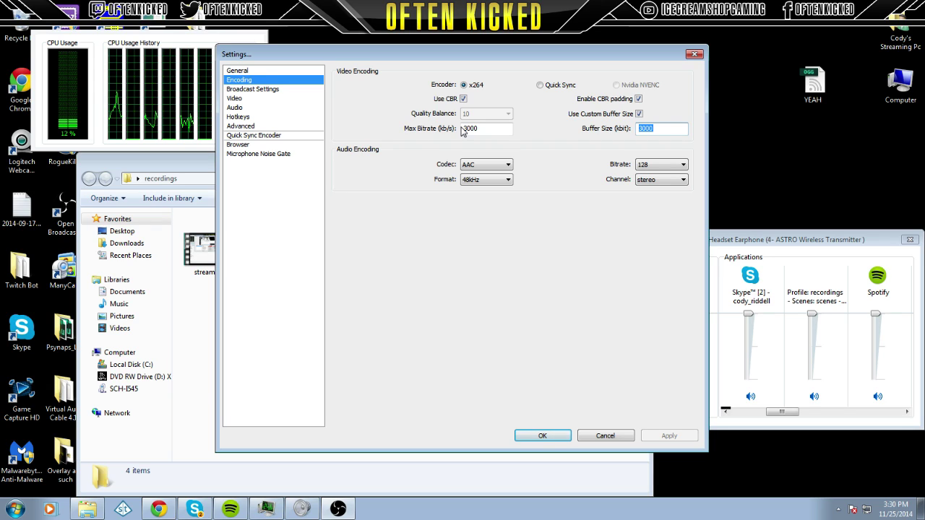
Examine the streaming service and the available FMS URL servers in the broadcast settings, leaving the server selection as it is.
{"action": "left_click", "coordinate": [282, 90]}
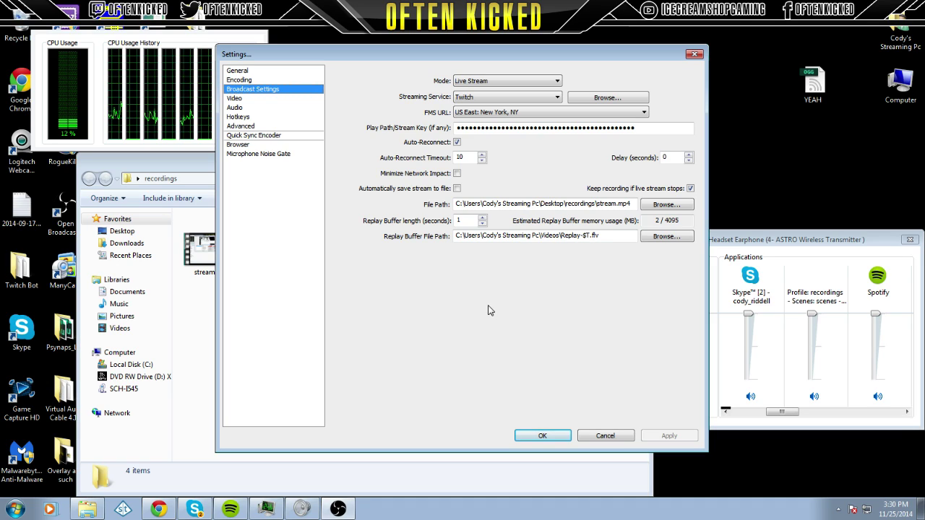
{"action": "left_click", "coordinate": [475, 101]}
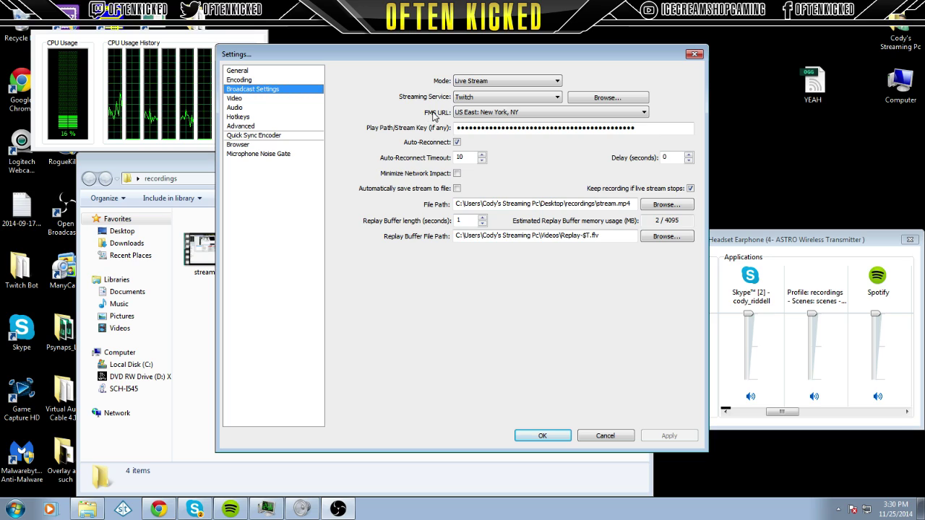
{"action": "left_click", "coordinate": [471, 116]}
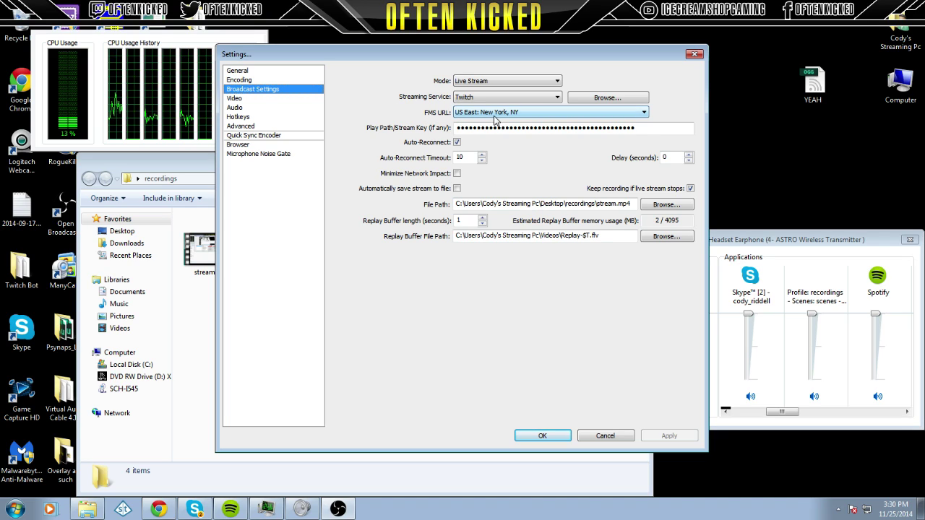
{"action": "left_click", "coordinate": [466, 113]}
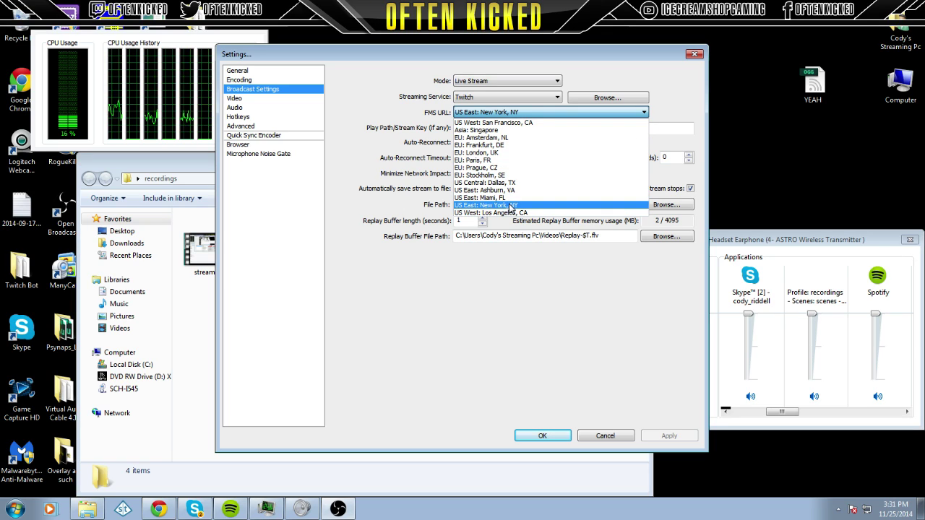
{"action": "left_click", "coordinate": [432, 184]}
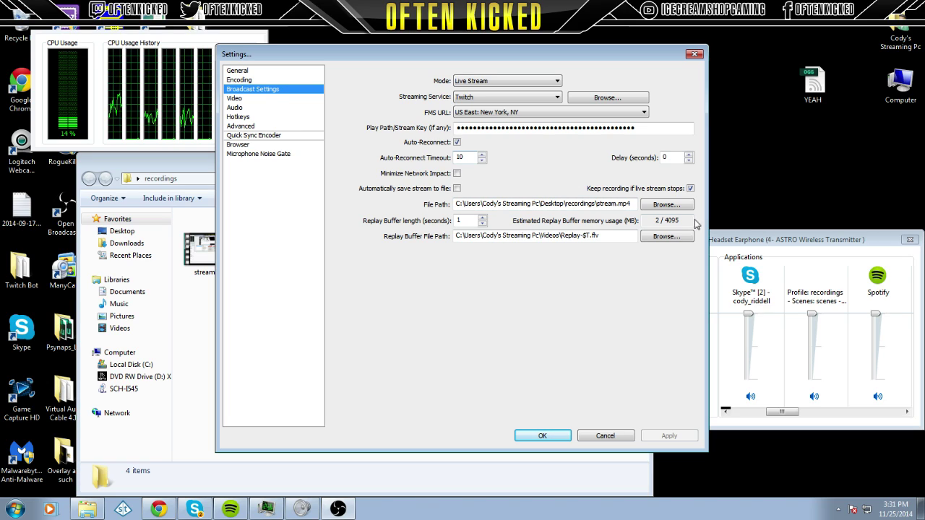
Check the resolution downscale options in the video settings and keep None (1280x720).
{"action": "left_click", "coordinate": [253, 101]}
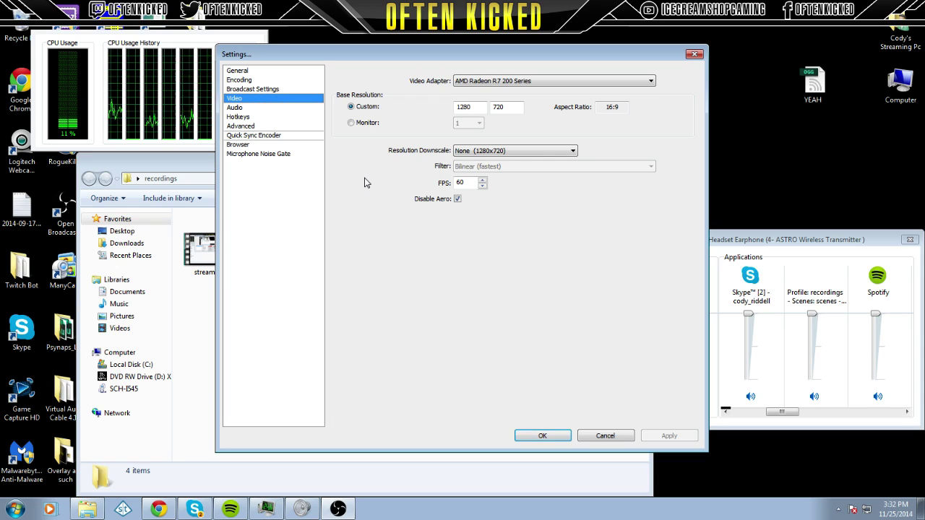
{"action": "left_click", "coordinate": [517, 150]}
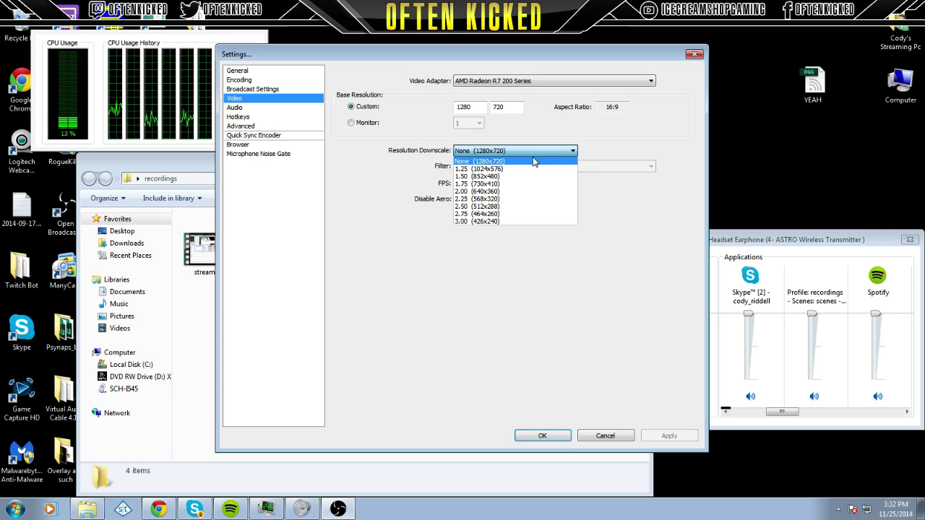
{"action": "left_click", "coordinate": [534, 160]}
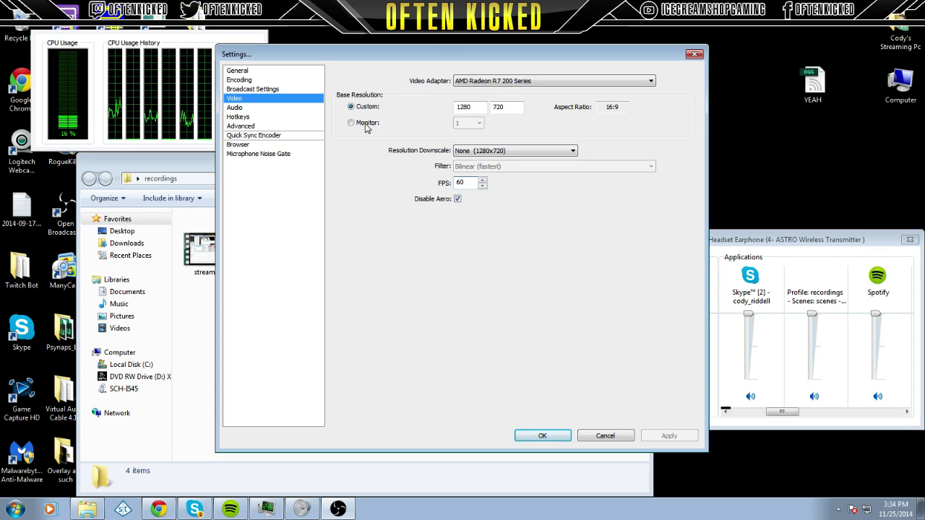
Choose Line In (Scarlett 2i2 USB) as the microphone in the audio settings, and switch to the hotkey settings without saving.
{"action": "left_click", "coordinate": [262, 107]}
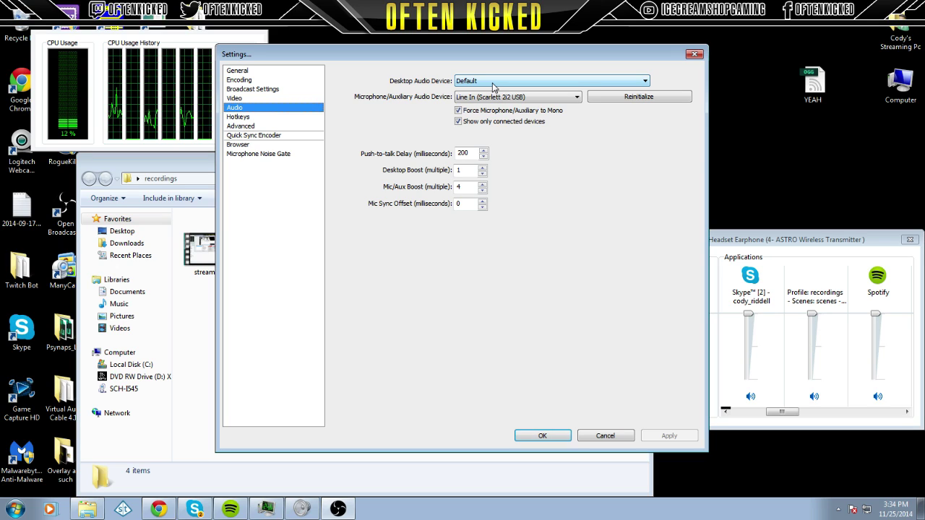
{"action": "left_click", "coordinate": [528, 98]}
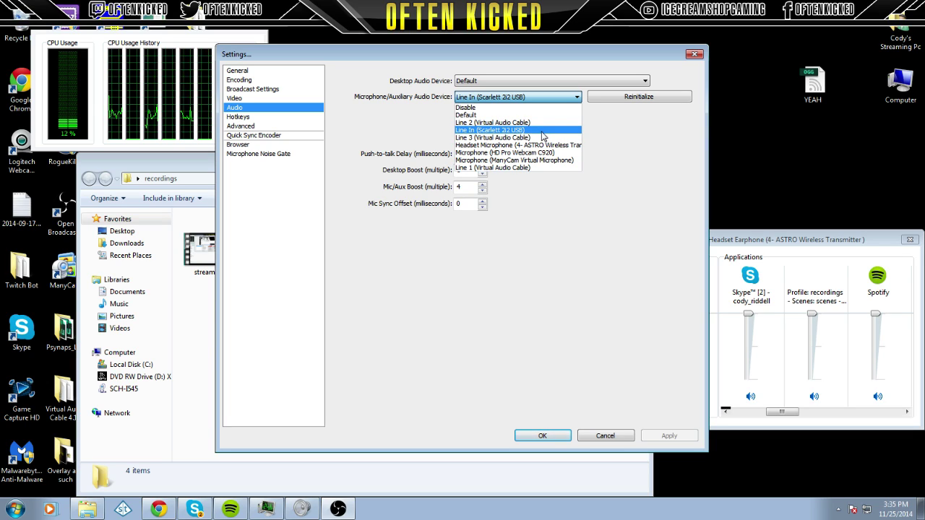
{"action": "left_click", "coordinate": [509, 130]}
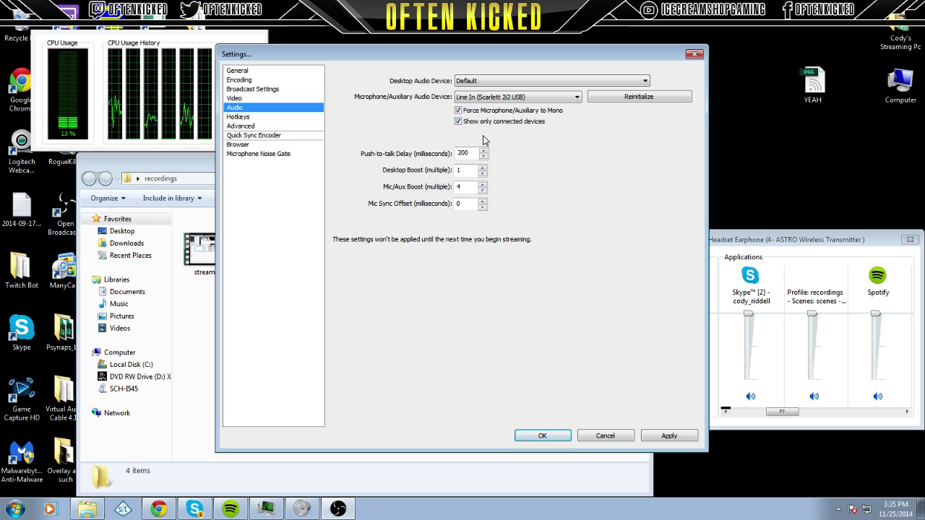
{"action": "left_click", "coordinate": [470, 156]}
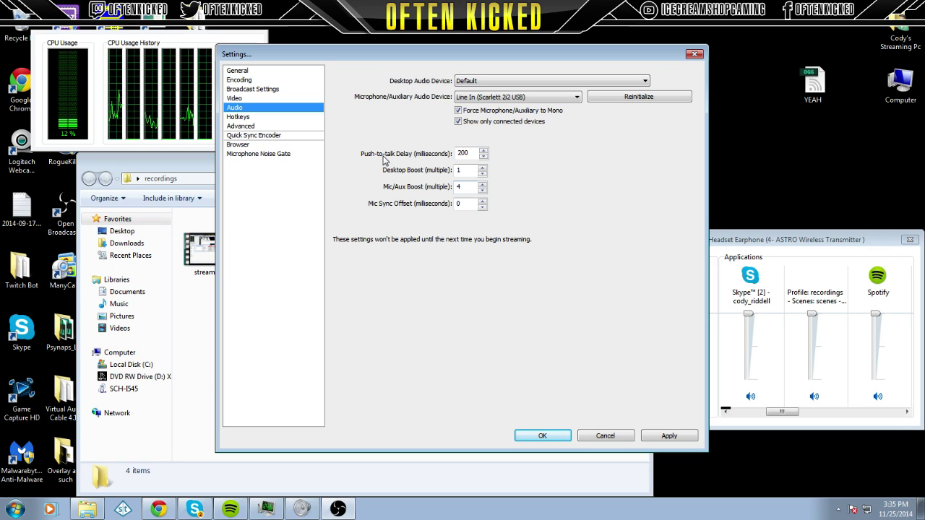
{"action": "left_click", "coordinate": [273, 118]}
{"action": "left_click", "coordinate": [479, 287]}
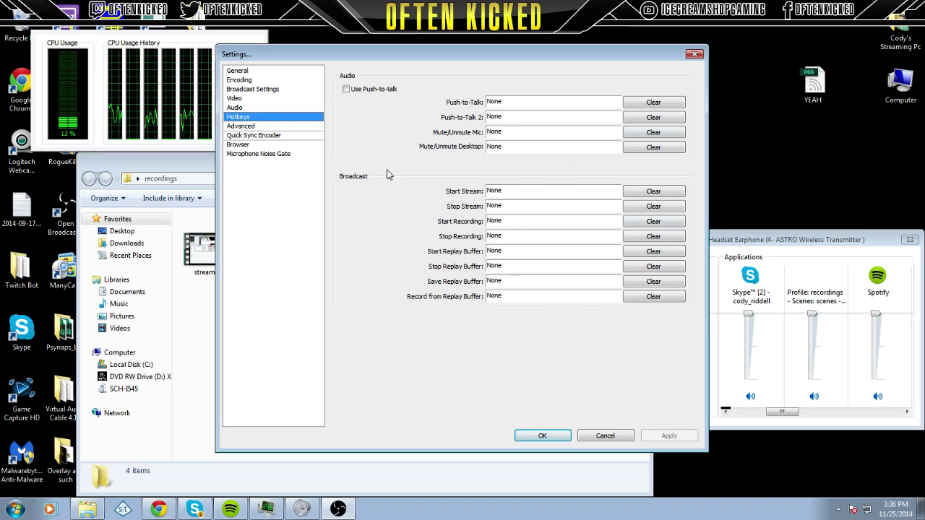
Try the process priority classes in the advanced settings, ending on Normal.
{"action": "left_click", "coordinate": [272, 128]}
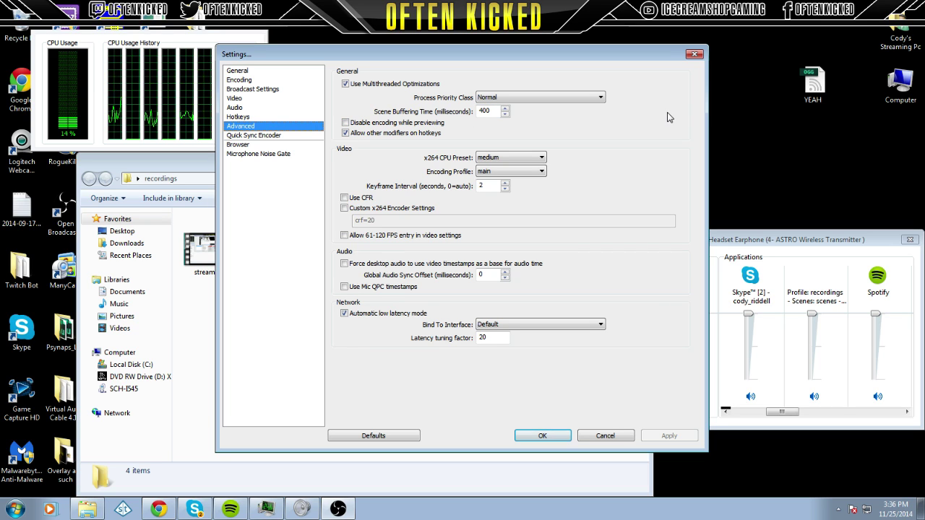
{"action": "left_click_drag", "start_coordinate": [636, 54], "coordinate": [706, 44]}
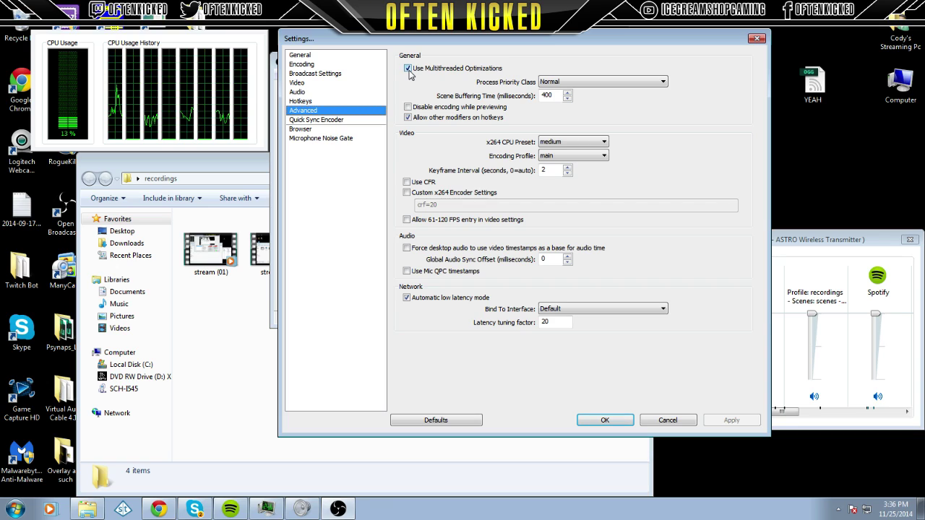
{"action": "left_click", "coordinate": [562, 84]}
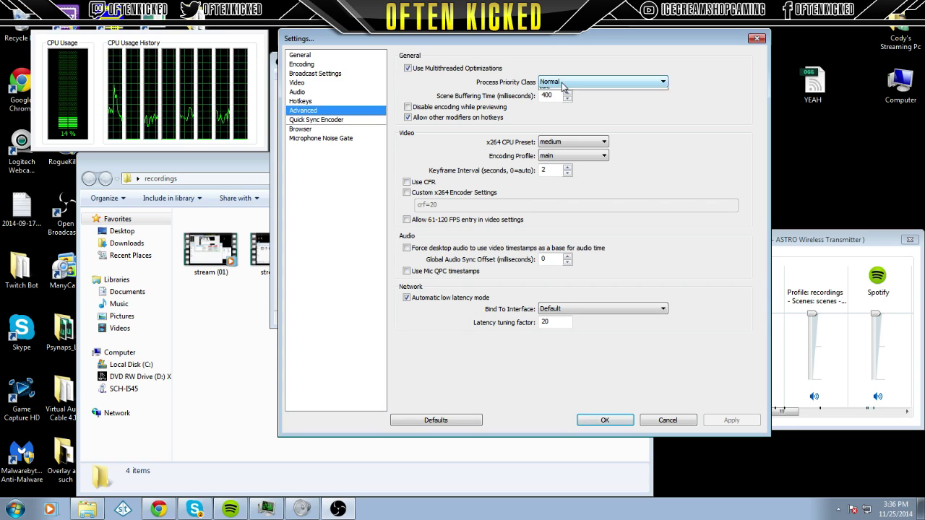
{"action": "left_click", "coordinate": [562, 85]}
{"action": "left_click", "coordinate": [556, 99]}
{"action": "left_click", "coordinate": [551, 84]}
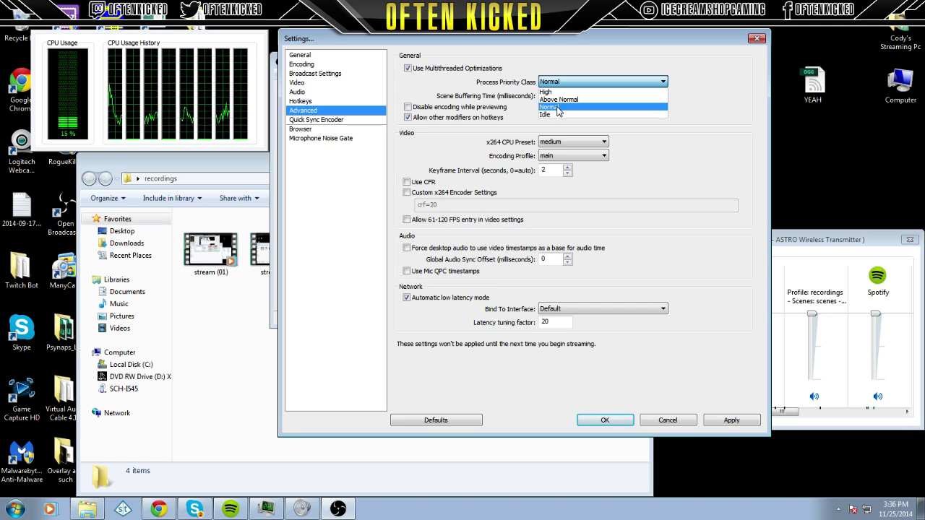
{"action": "left_click", "coordinate": [557, 108]}
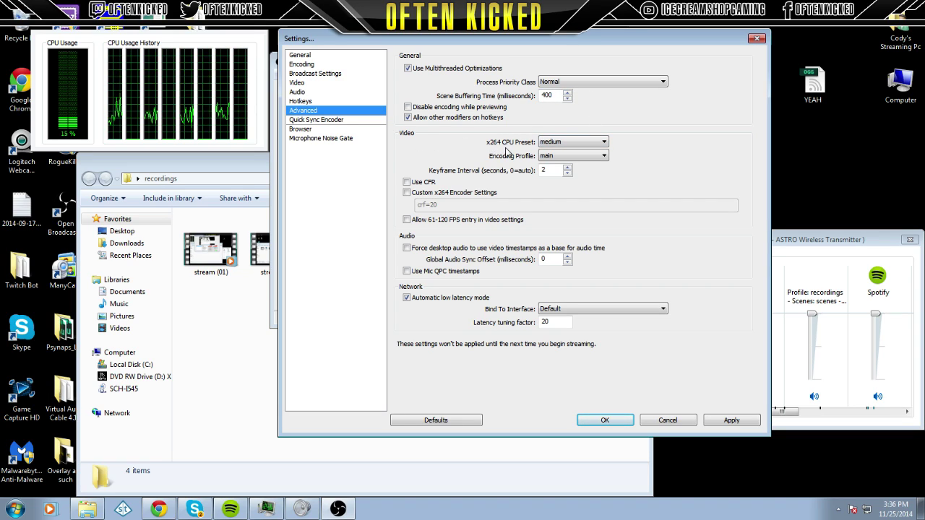
Compare the available x264 CPU presets for video encoding and choose medium.
{"action": "left_click", "coordinate": [549, 144]}
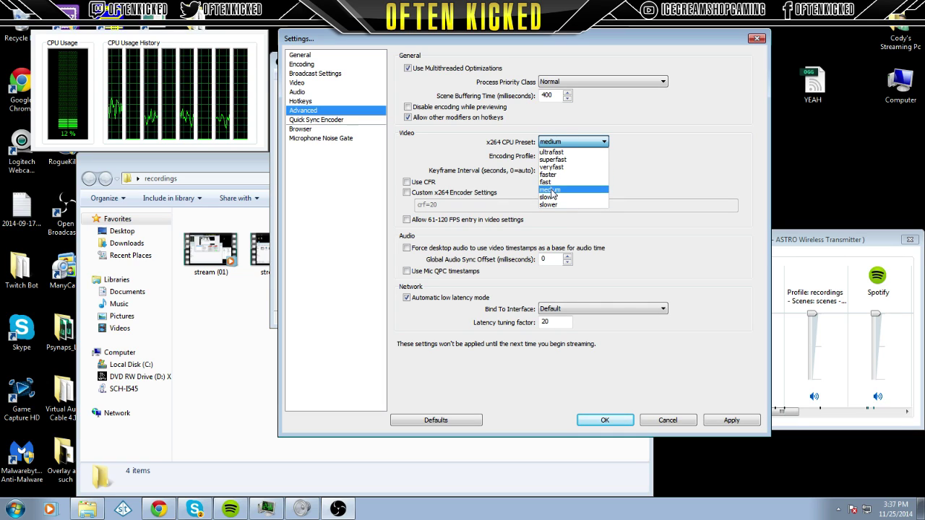
{"action": "left_click", "coordinate": [571, 142]}
{"action": "left_click", "coordinate": [578, 143]}
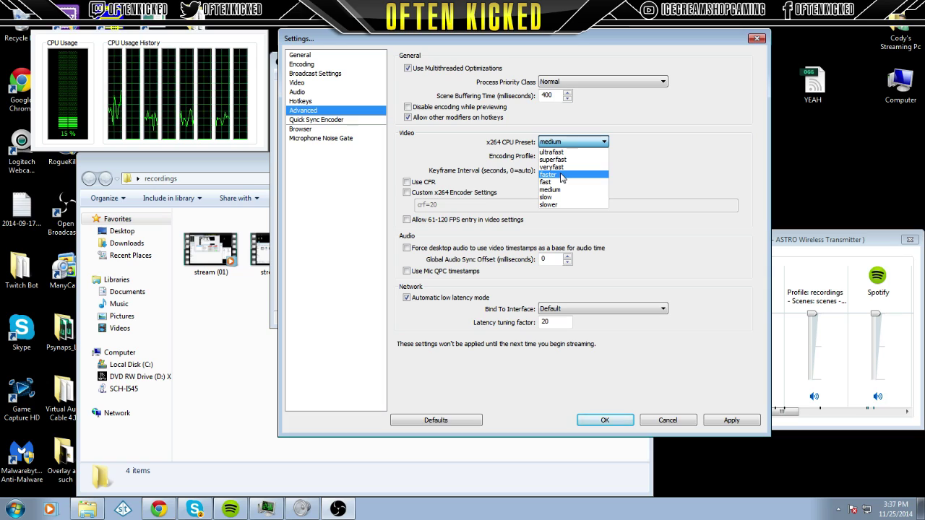
{"action": "left_click", "coordinate": [566, 190]}
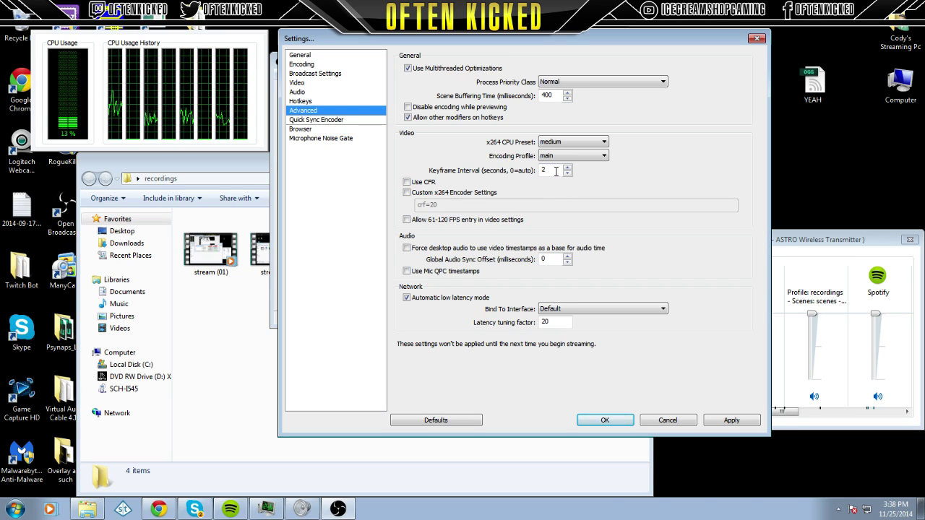
{"action": "left_click", "coordinate": [565, 142]}
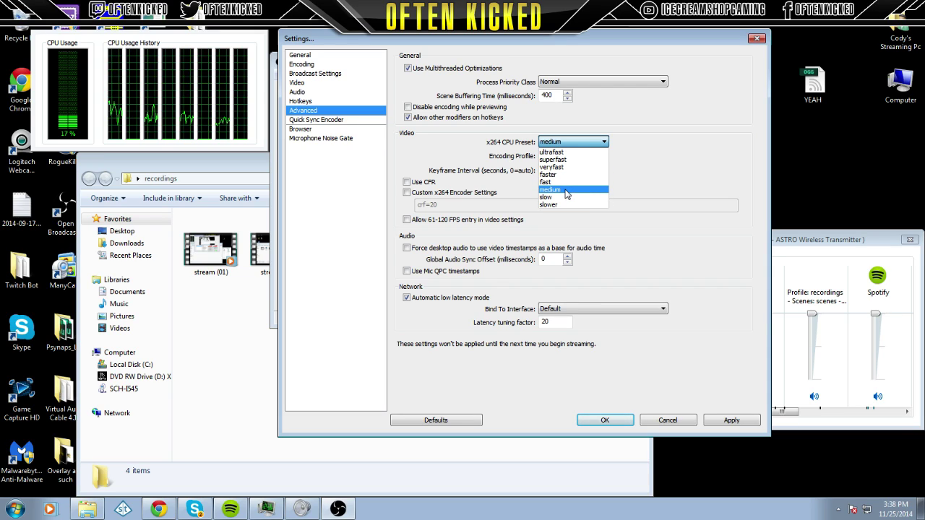
{"action": "left_click", "coordinate": [567, 192]}
{"action": "left_click", "coordinate": [588, 144]}
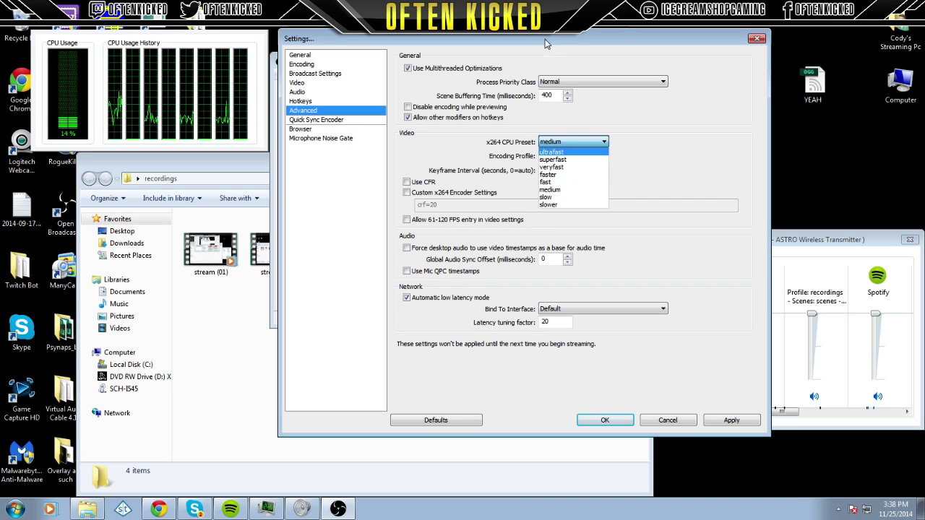
{"action": "left_click", "coordinate": [555, 190]}
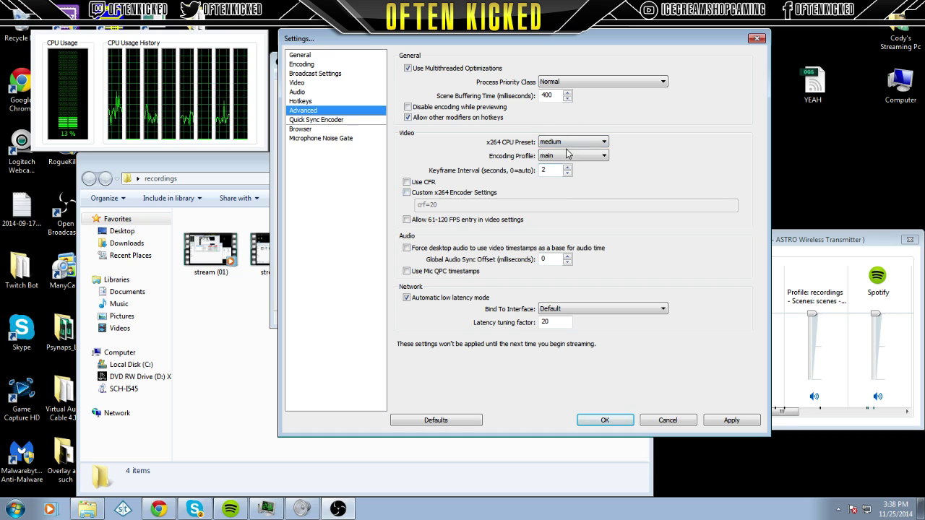
Reposition the settings window, and reselect the medium x264 CPU preset and the main encoding profile.
{"action": "left_click_drag", "start_coordinate": [540, 39], "coordinate": [755, 26]}
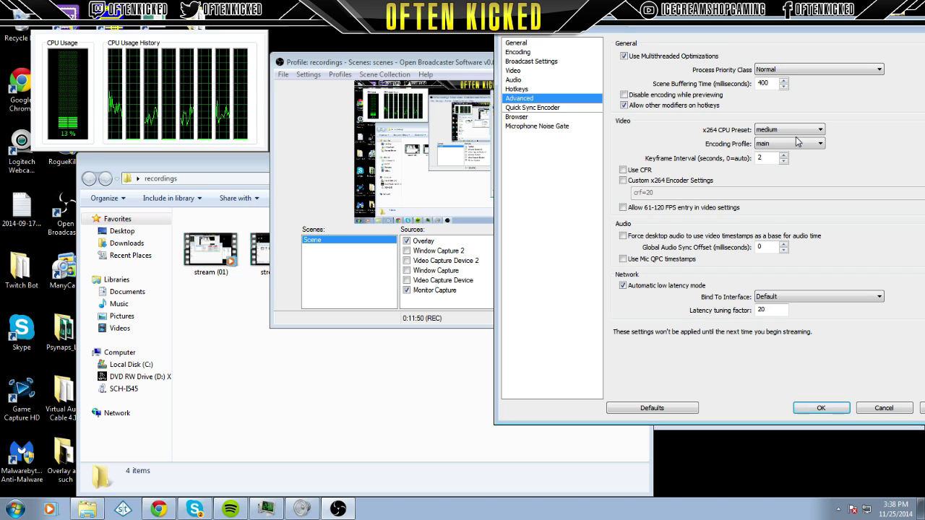
{"action": "left_click_drag", "start_coordinate": [785, 30], "coordinate": [534, 35]}
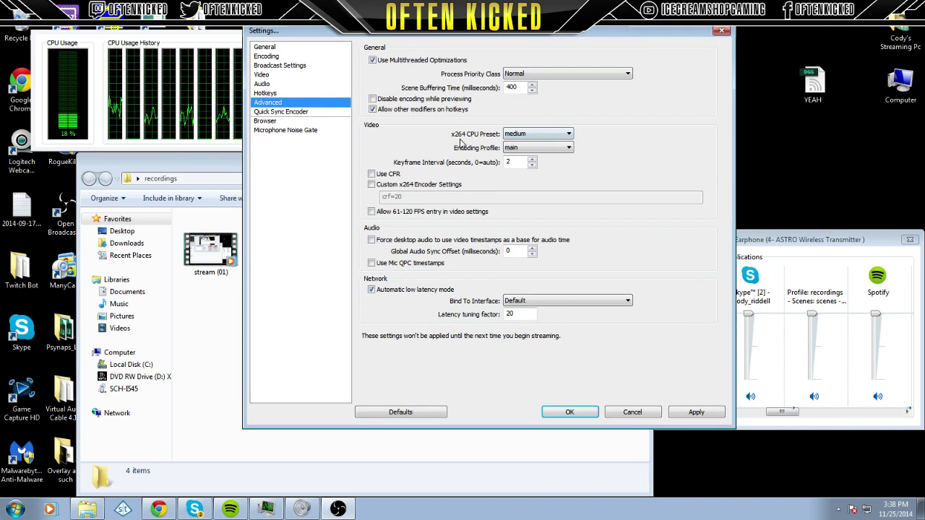
{"action": "left_click", "coordinate": [535, 136]}
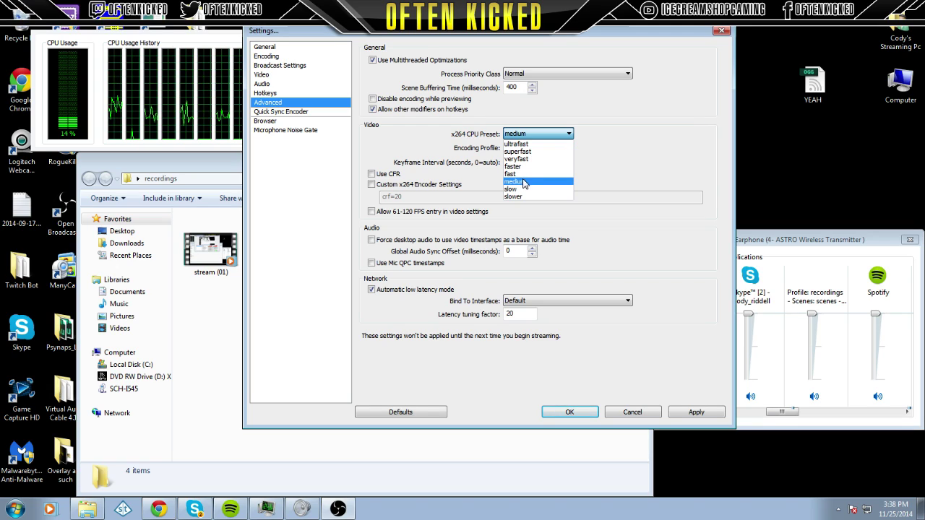
{"action": "left_click", "coordinate": [525, 182]}
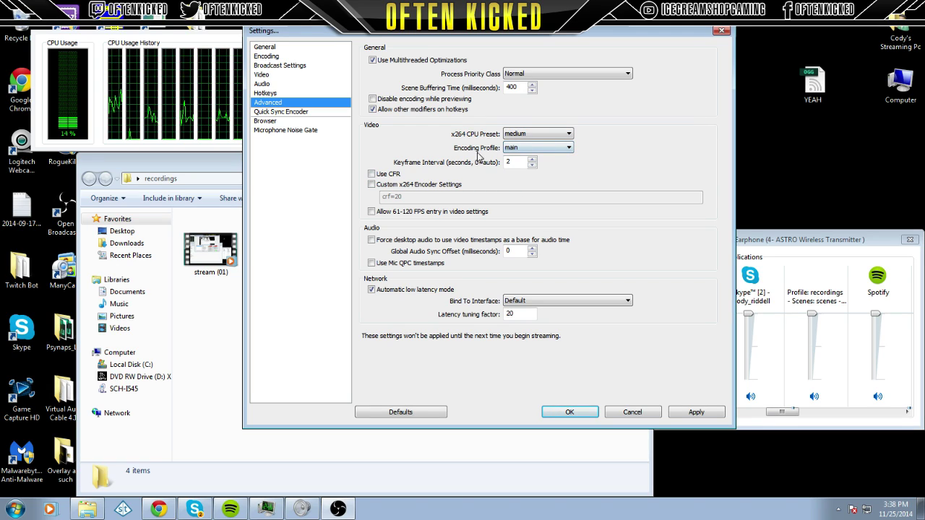
{"action": "left_click", "coordinate": [510, 150]}
{"action": "left_click", "coordinate": [520, 157]}
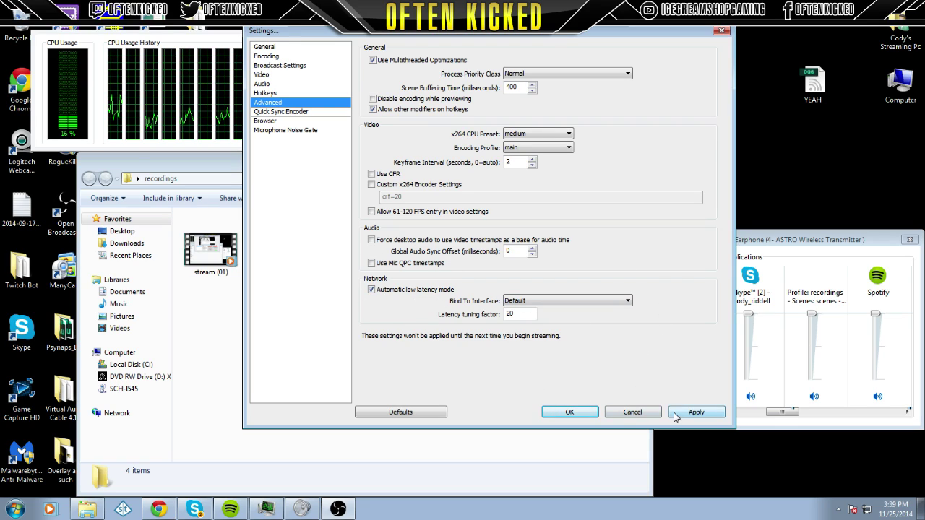
Discard the pending advanced changes, and close the settings after checking the Browser and Microphone Noise Gate pages.
{"action": "left_click", "coordinate": [278, 113]}
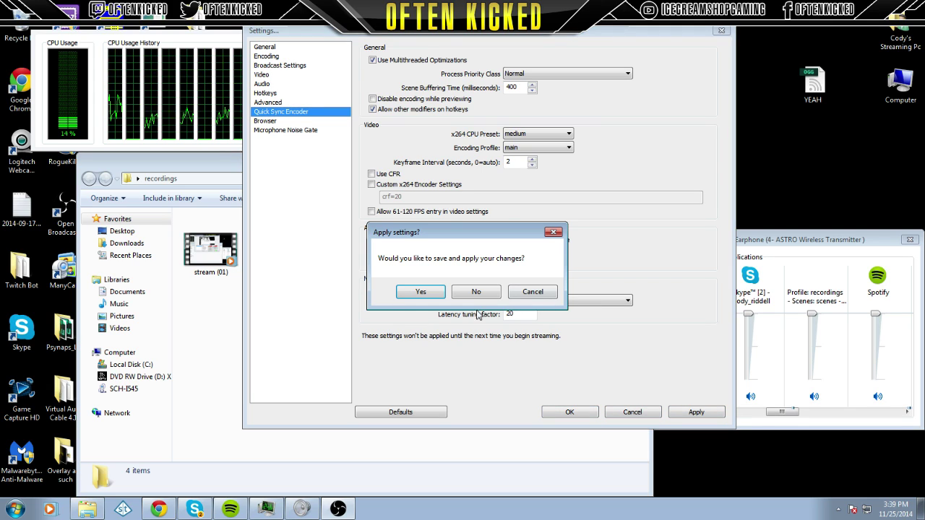
{"action": "left_click", "coordinate": [473, 291]}
{"action": "left_click", "coordinate": [261, 121]}
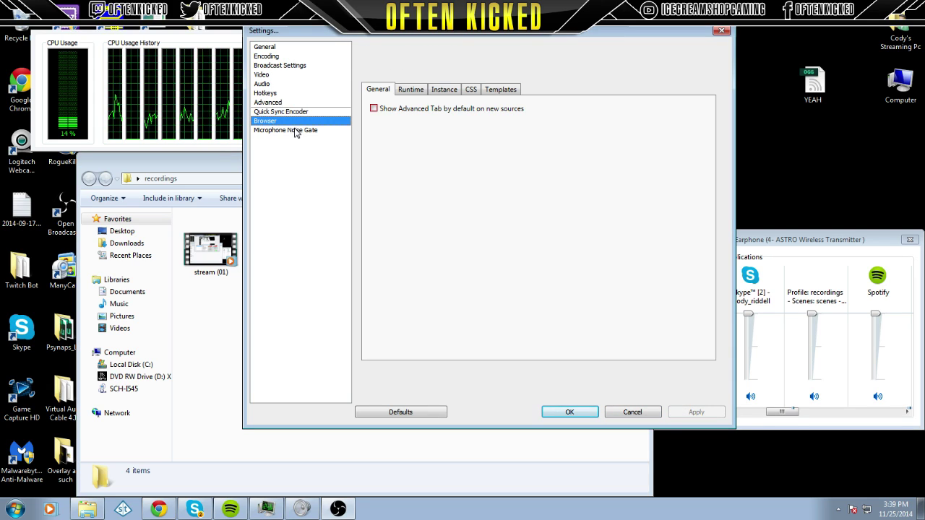
{"action": "left_click", "coordinate": [295, 131]}
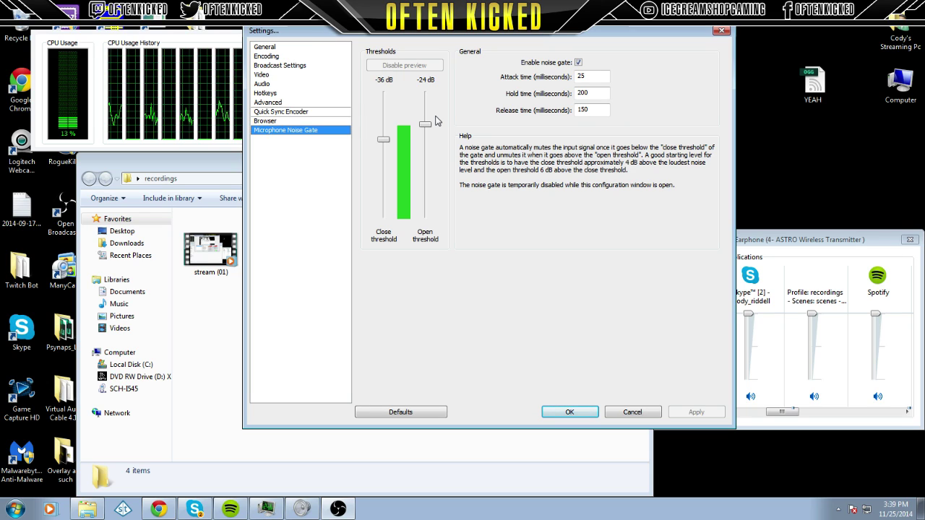
{"action": "left_click", "coordinate": [558, 415]}
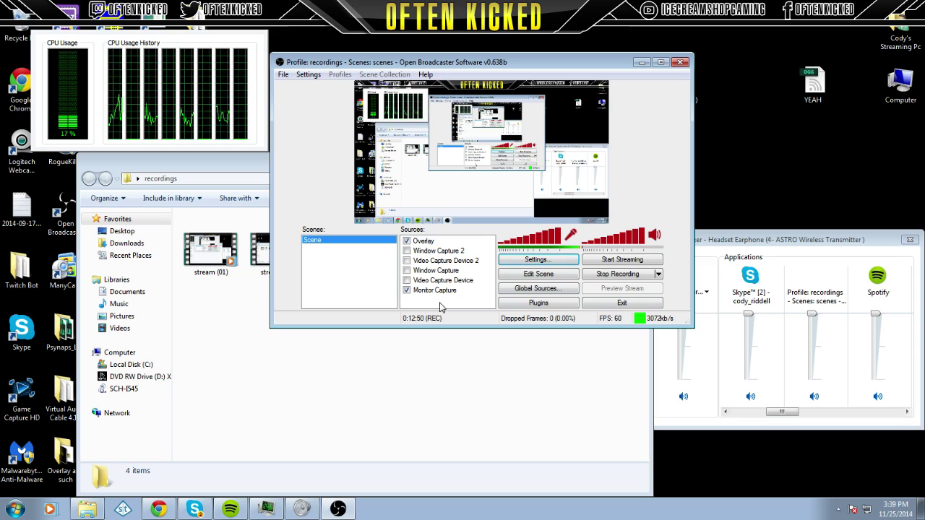
Look through the source types that can be added to the scene, and leave without adding one.
{"action": "right_click", "coordinate": [436, 307]}
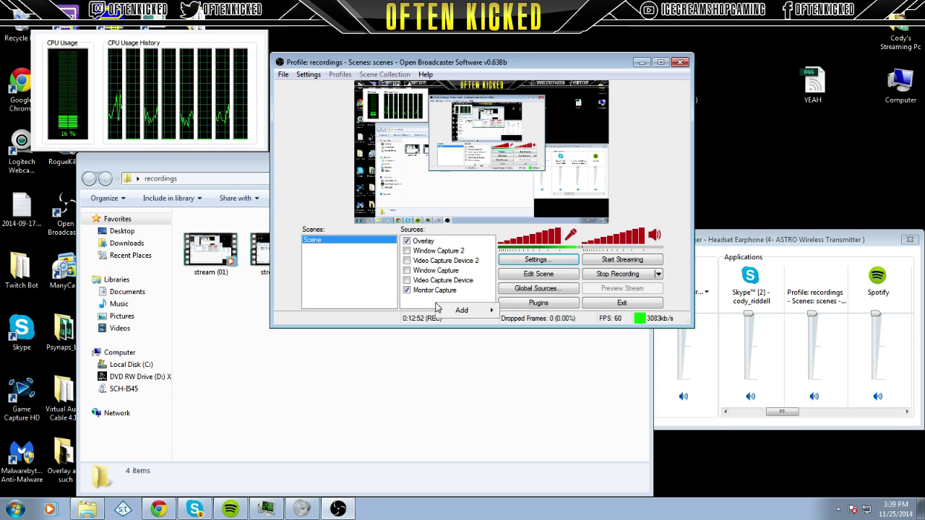
{"action": "mouse_move", "coordinate": [453, 311]}
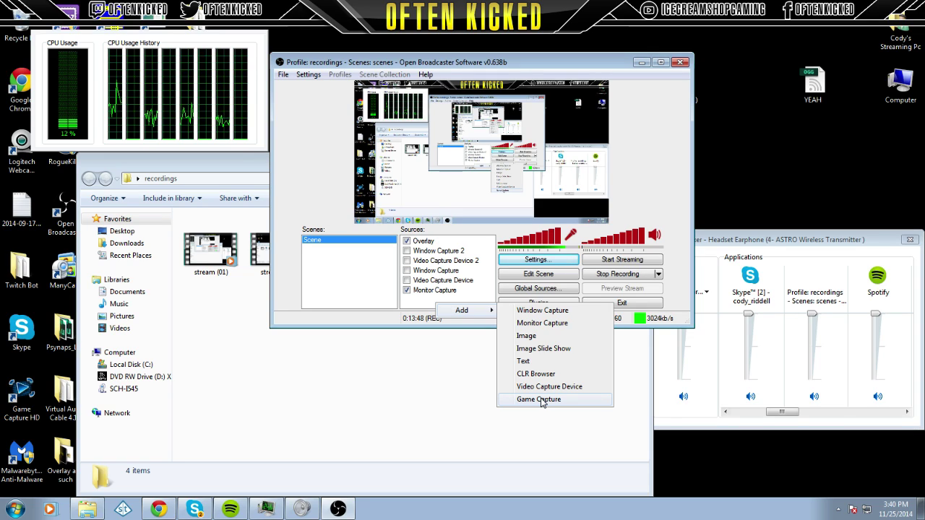
{"action": "left_click", "coordinate": [426, 305]}
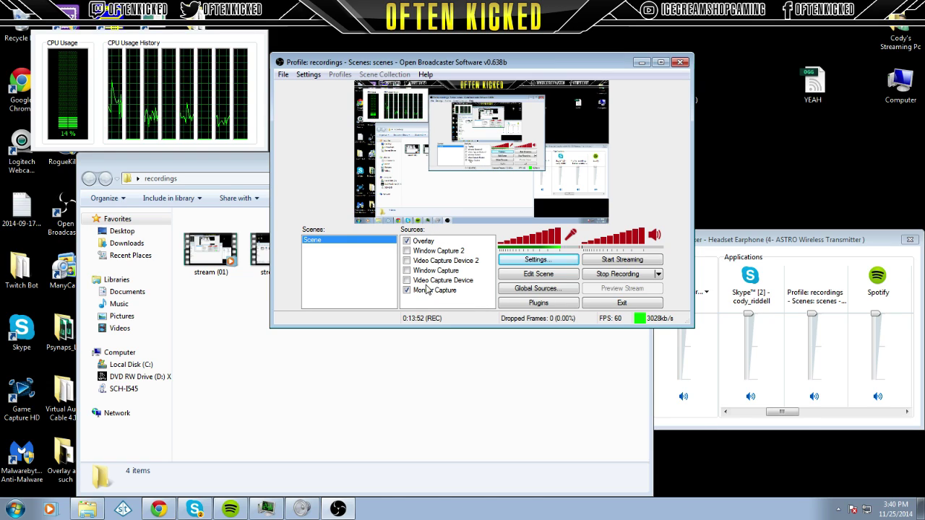